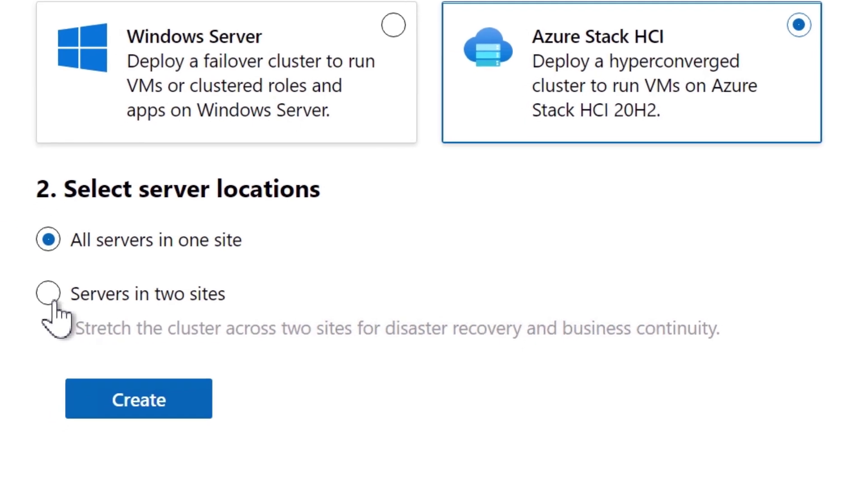
Stretch the cluster across the Seattle and Bellevue sites and begin choosing node1's site
{"action": "left_click", "coordinate": [49, 294]}
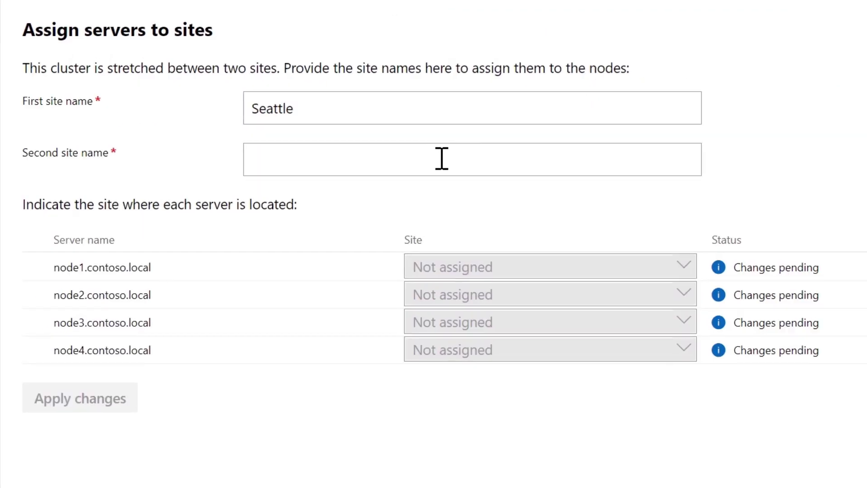
{"action": "type", "text": "Bellev"}
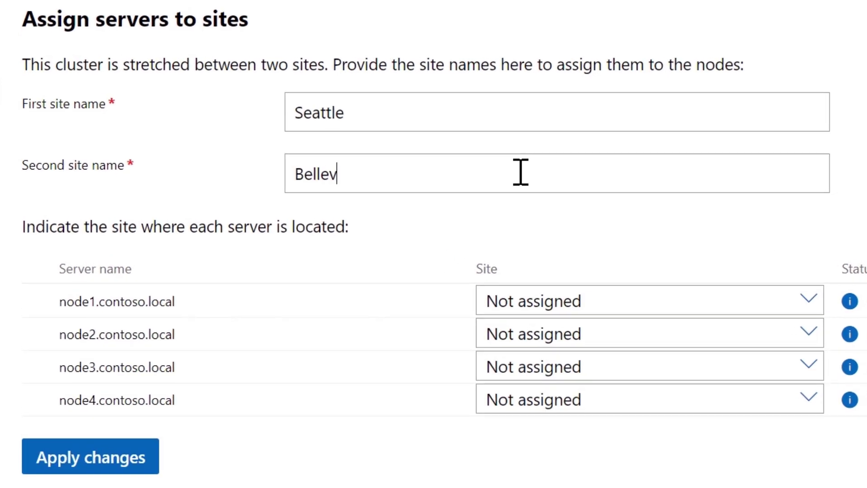
{"action": "type", "text": "ue"}
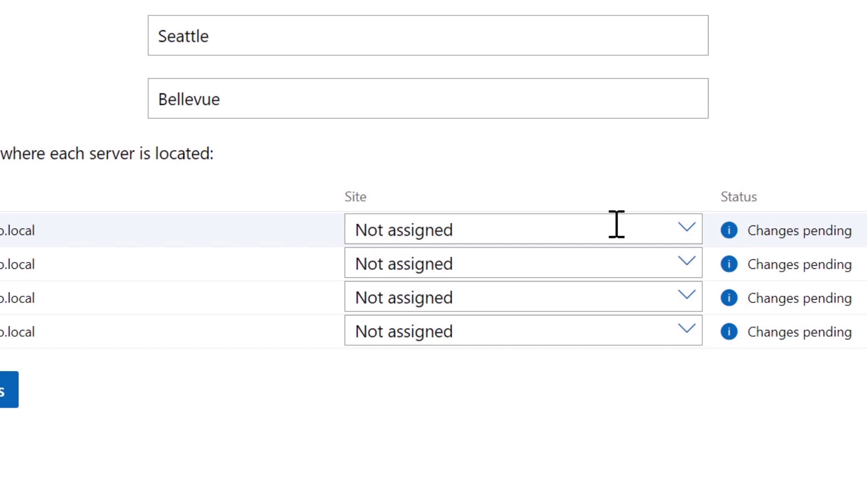
{"action": "left_click", "coordinate": [541, 196]}
Assign node1 to Seattle and make Cloud witness the quorum witness type
{"action": "left_click", "coordinate": [540, 261]}
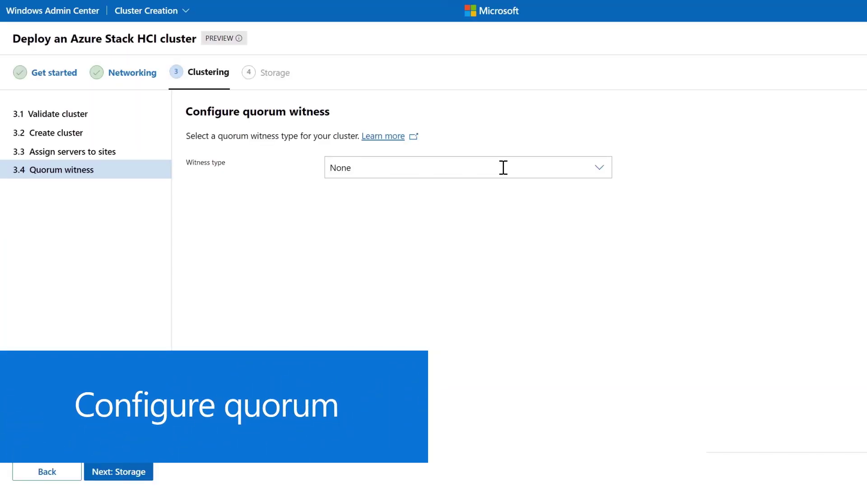
{"action": "left_click", "coordinate": [504, 168]}
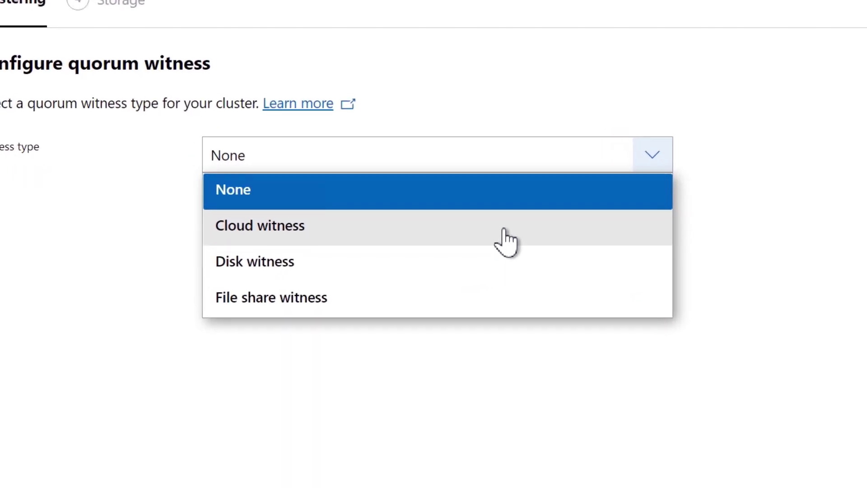
{"action": "left_click", "coordinate": [505, 242]}
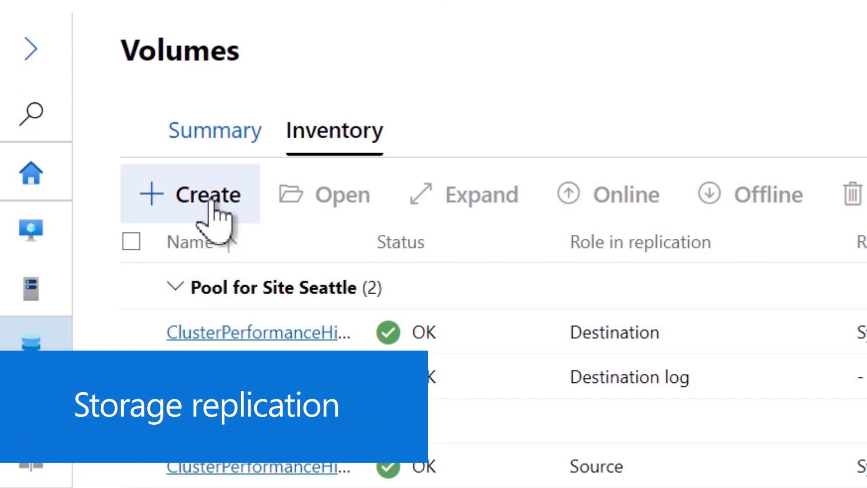
Start a new volume replicated from Bellevue to Seattle, with advanced replication settings expanded
{"action": "left_click", "coordinate": [207, 194]}
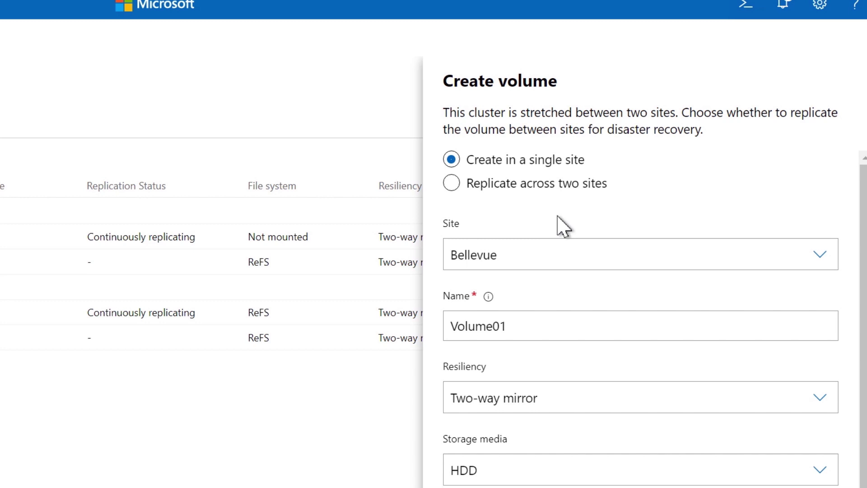
{"action": "left_click", "coordinate": [583, 164]}
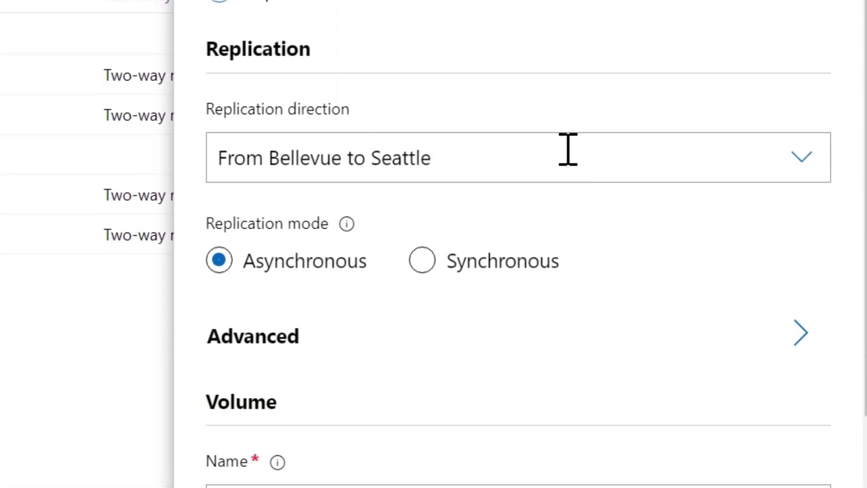
{"action": "left_click", "coordinate": [568, 131]}
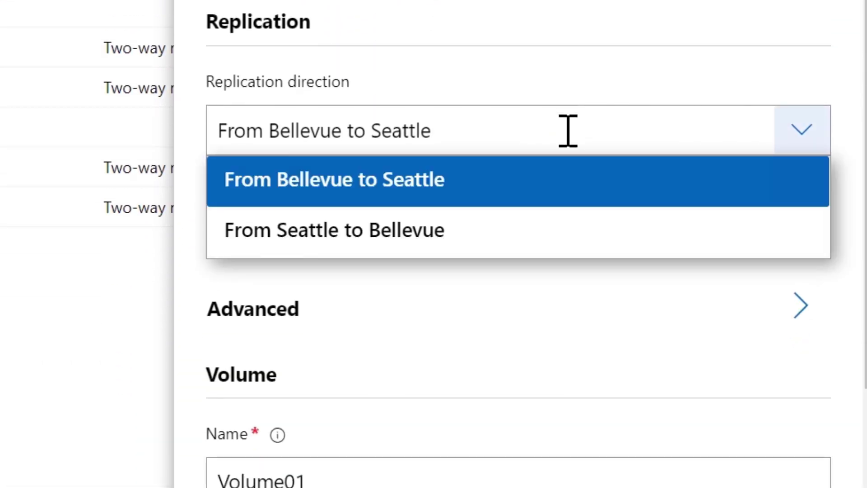
{"action": "left_click", "coordinate": [568, 130]}
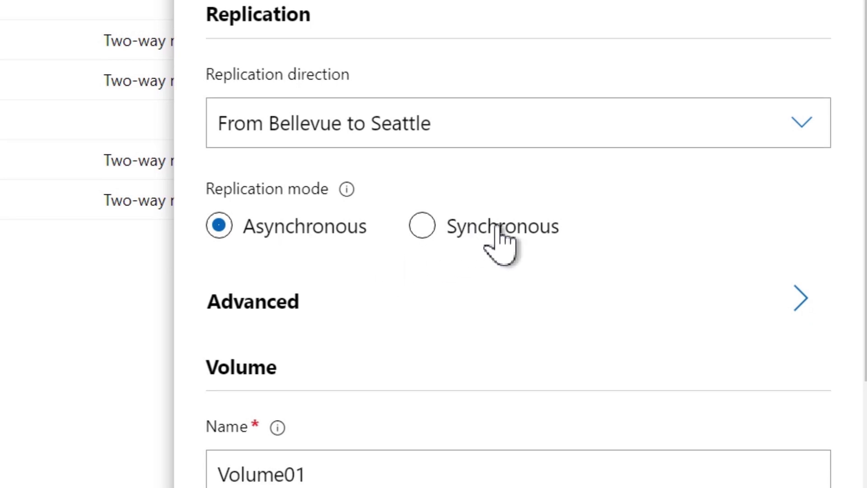
{"action": "left_click", "coordinate": [749, 65]}
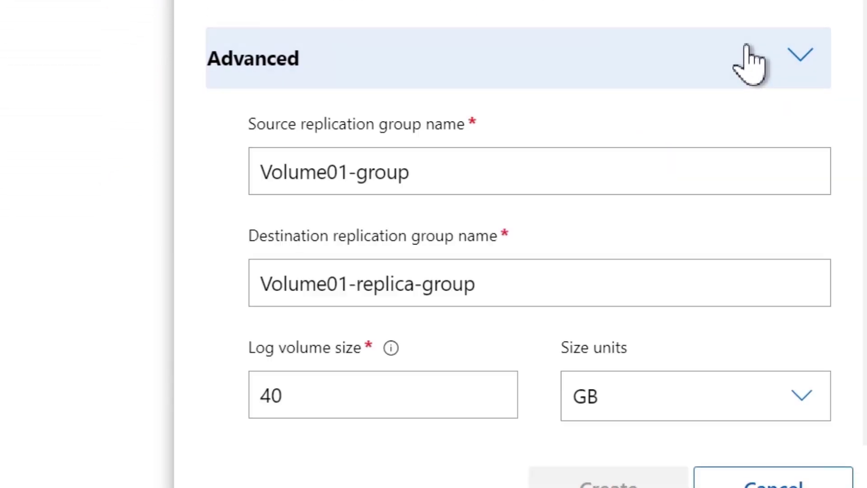
{"action": "scroll", "coordinate": [520, 231], "scroll_direction": "down", "scroll_amount": 1}
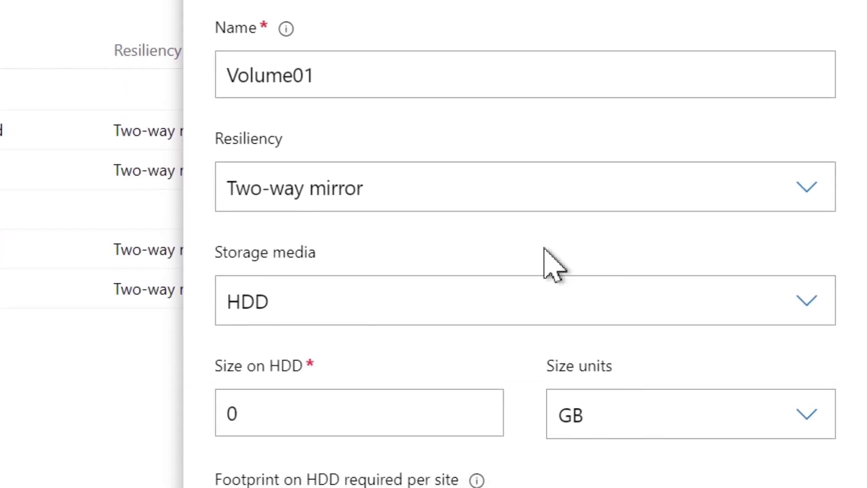
Keep Two-way mirror resiliency for the volume and set its HDD size to 100 GB
{"action": "left_click", "coordinate": [509, 183]}
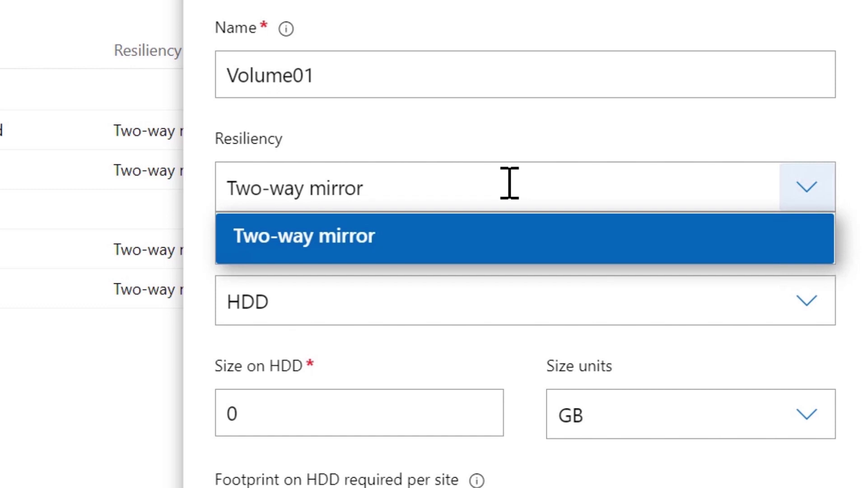
{"action": "left_click", "coordinate": [510, 184]}
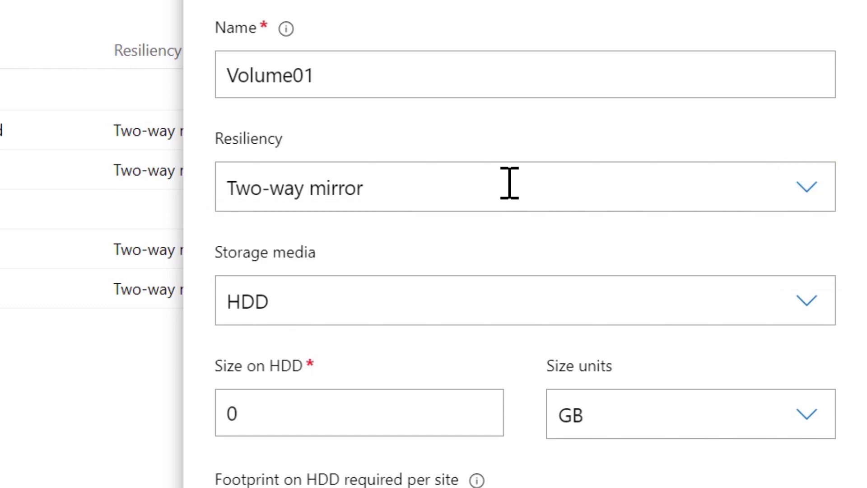
{"action": "left_click", "coordinate": [439, 124]}
{"action": "type", "text": "100"}
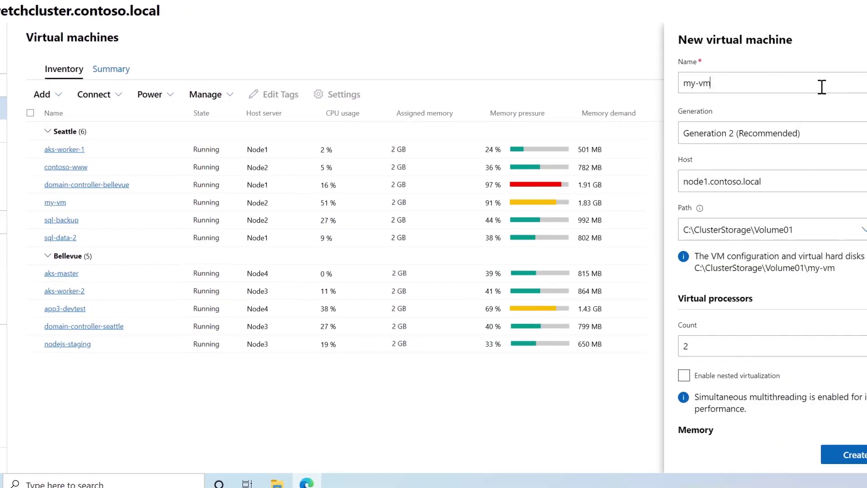
Browse for the VM storage path and enter the ClusterStorage folder
{"action": "left_click", "coordinate": [822, 252]}
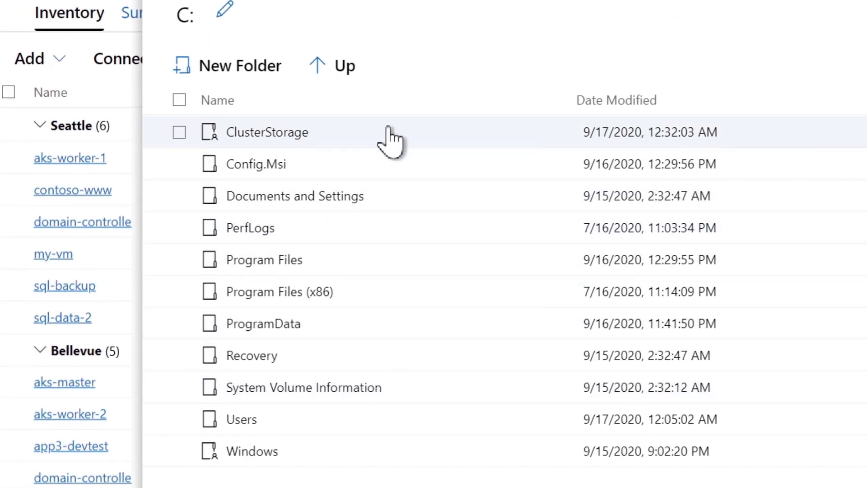
{"action": "left_click", "coordinate": [391, 133]}
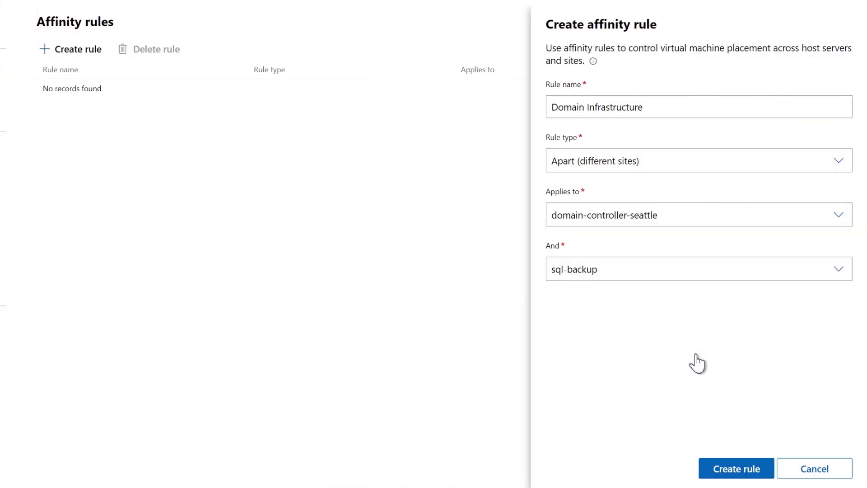
Apply the rule to domain-controller-seattle and domain-controller-bellevue
{"action": "left_click", "coordinate": [669, 268]}
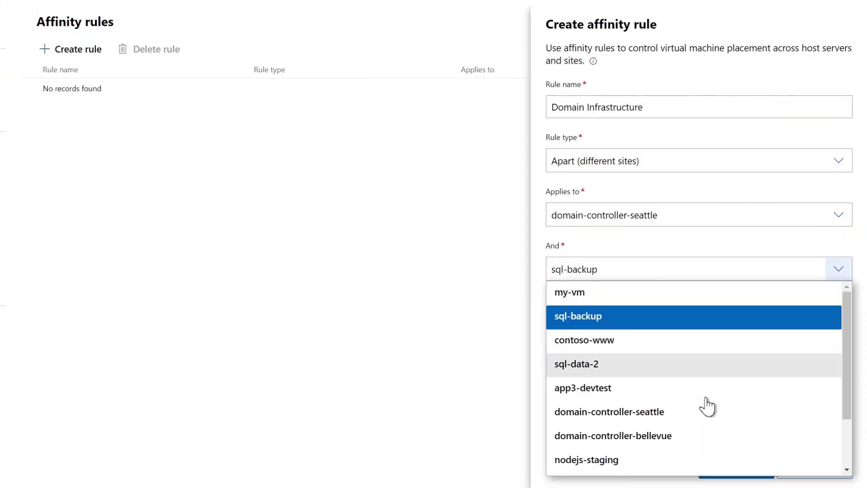
{"action": "left_click", "coordinate": [713, 437]}
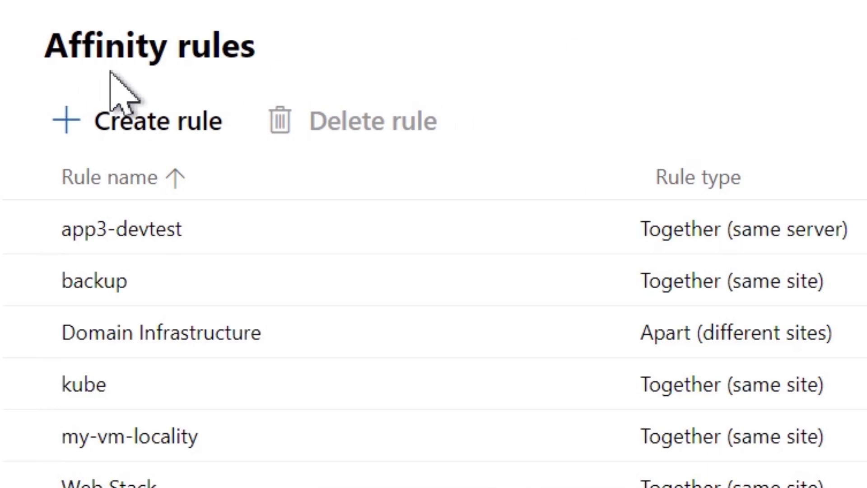